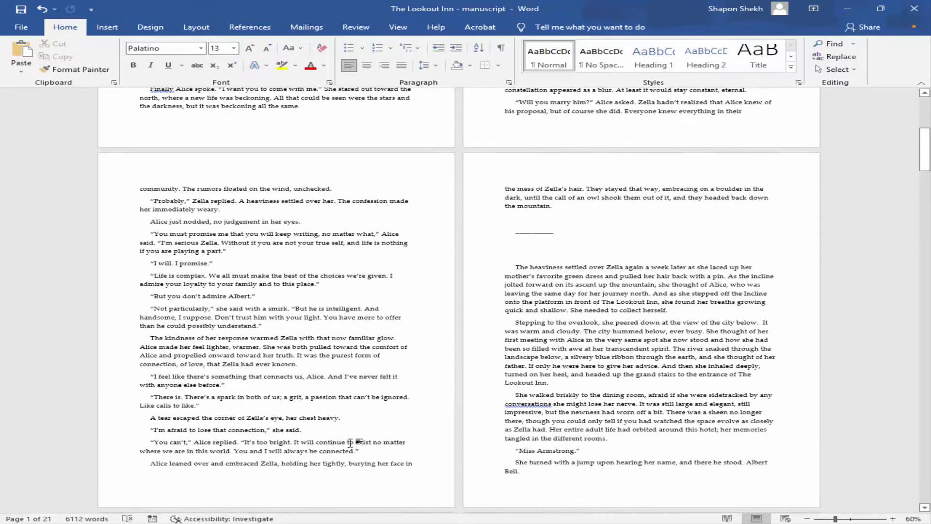
- Insert a Next Page section break where "He was standing next to a table" begins
left_click(194, 29)
left_click(203, 46)
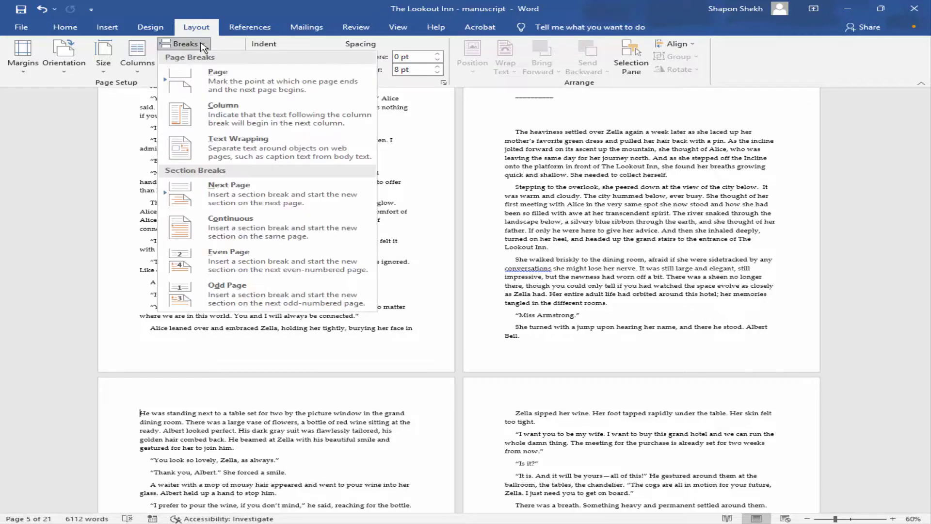
left_click(303, 194)
- Open the page header for editing through the Edit Header option
right_click(250, 394)
left_click(315, 401)
scroll(283, 424, "up", 10)
scroll(272, 427, "up", 5)
scroll(281, 427, "down", 12)
- Turn off Link to Previous so the Section 2 header is independent of Section 1
left_click(425, 70)
scroll(515, 234, "up", 3)
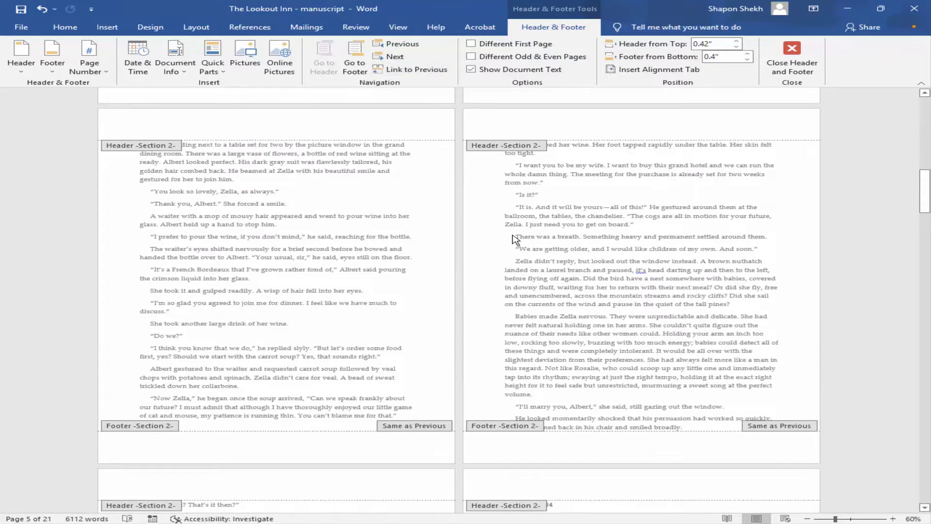
scroll(594, 289, "down", 3)
scroll(594, 288, "down", 9)
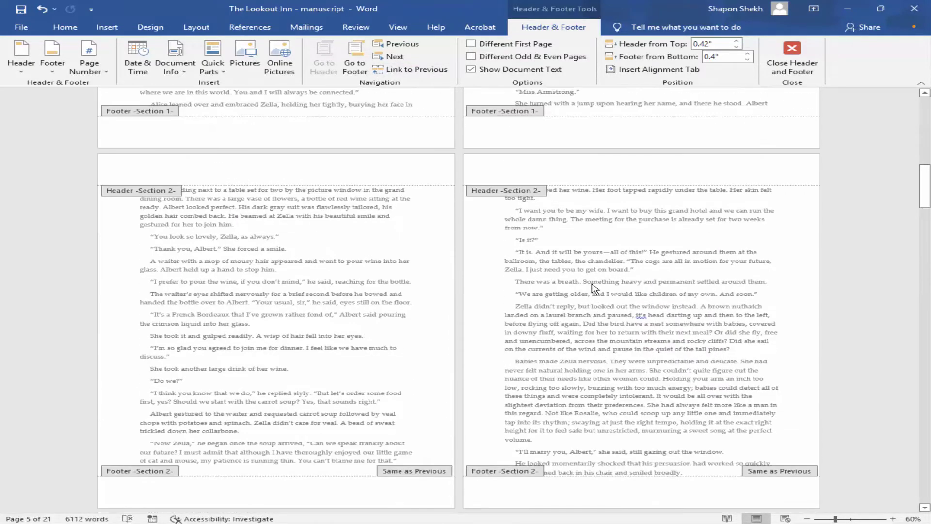
scroll(594, 288, "up", 3)
scroll(595, 289, "down", 3)
scroll(598, 290, "up", 8)
scroll(597, 290, "down", 2)
scroll(601, 274, "up", 7)
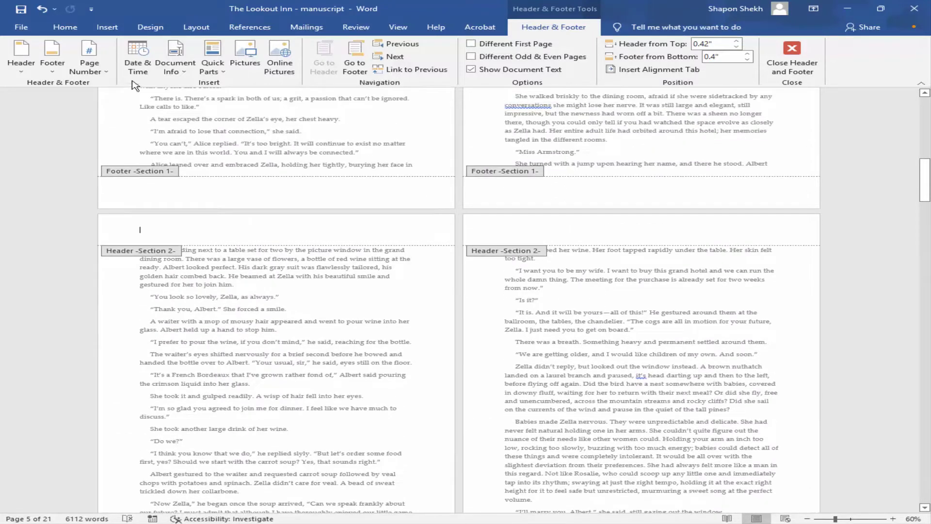
- Confirm the Section 2 page number format in Format Page Numbers
left_click(103, 71)
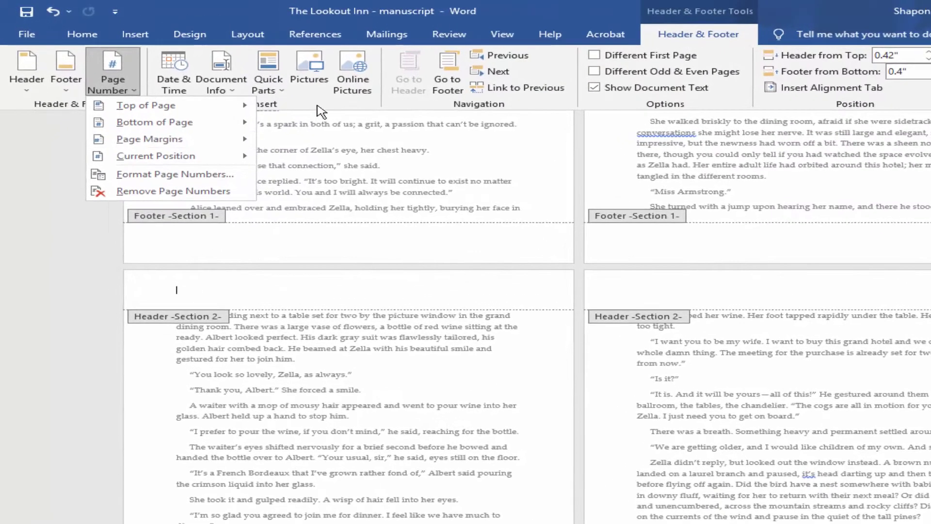
left_click(176, 176)
left_click(599, 407)
- Add Plain Number 2 page numbers centred at the top of the page
scroll(371, 324, "up", 2)
left_click(121, 90)
mouse_move(181, 125)
mouse_move(215, 112)
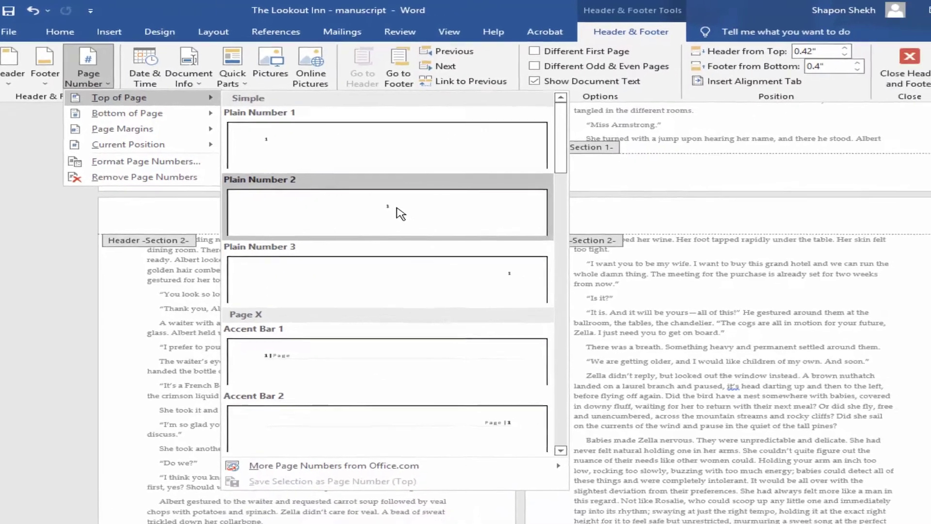
left_click(450, 231)
scroll(438, 334, "up", 10)
- Close header editing and return to the body text, checking page numbers 5–8
scroll(439, 333, "down", 10)
double_click(304, 495)
scroll(356, 420, "up", 8)
scroll(304, 413, "down", 12)
left_click(202, 299)
scroll(405, 320, "down", 17)
scroll(580, 353, "down", 18)
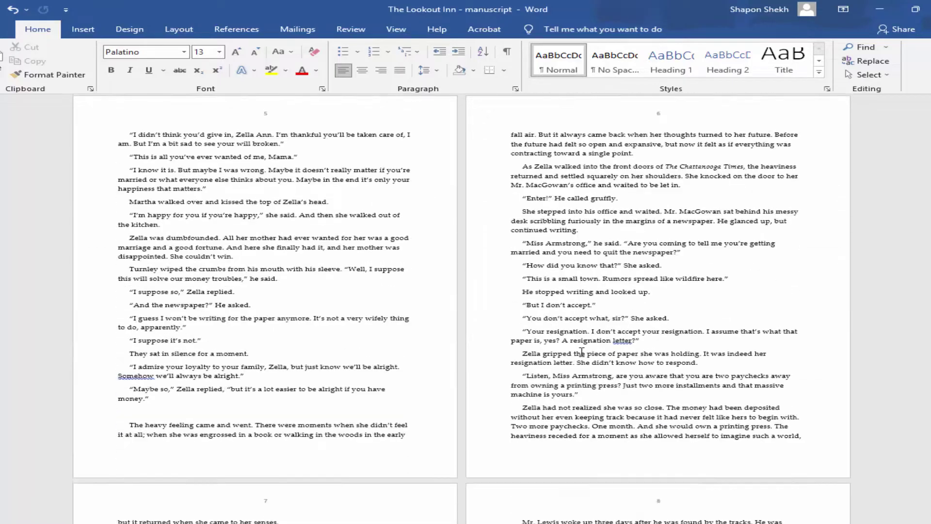